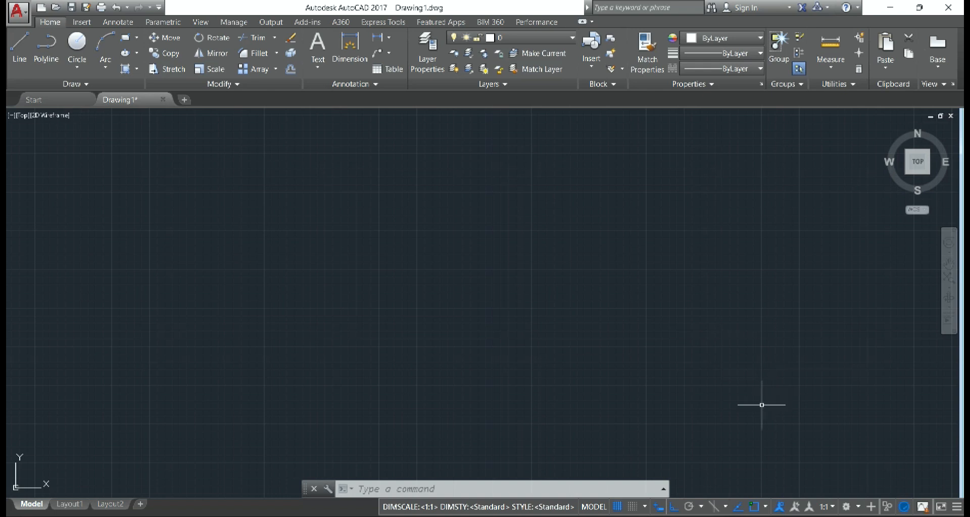
# Open the Standard dimension style for modification from the Dimension Style Manager
pyautogui.moveTo(681, 515)
pyautogui.write('d')
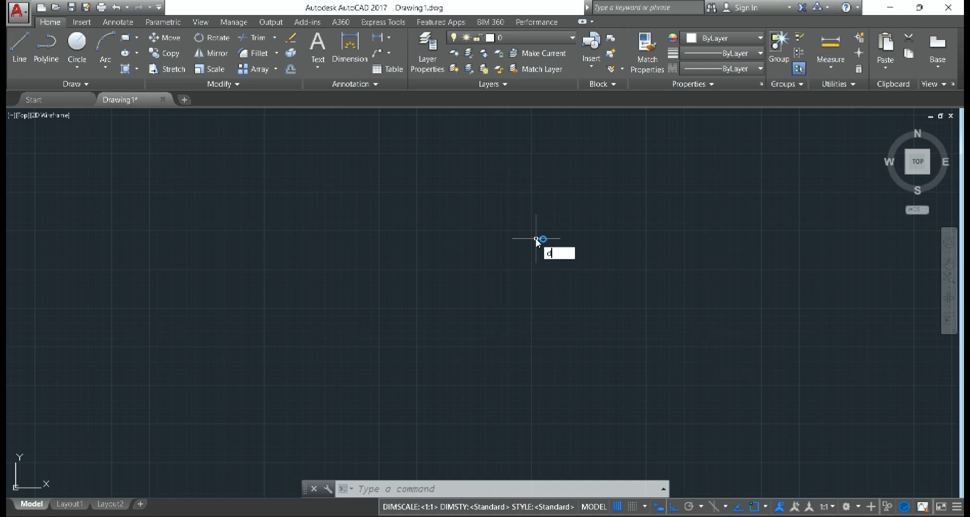
pyautogui.press('Return')
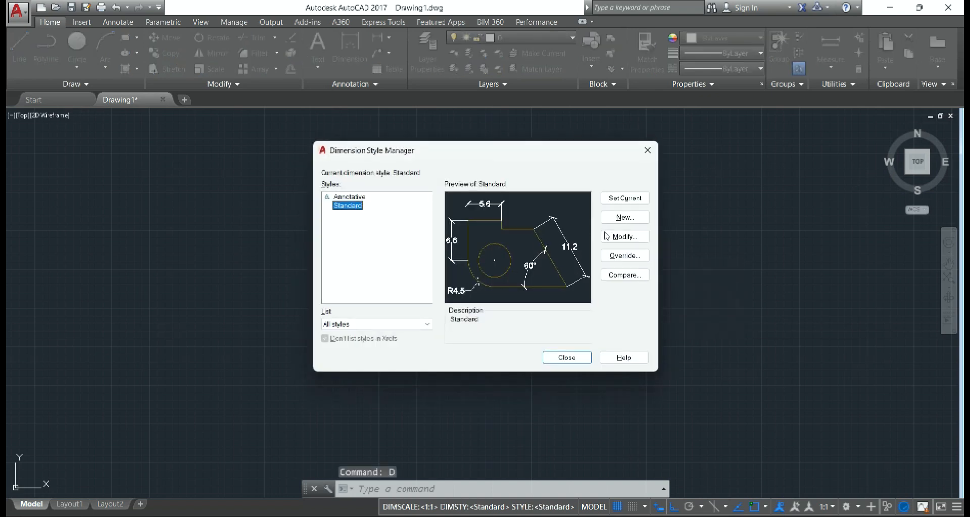
pyautogui.click(622, 236)
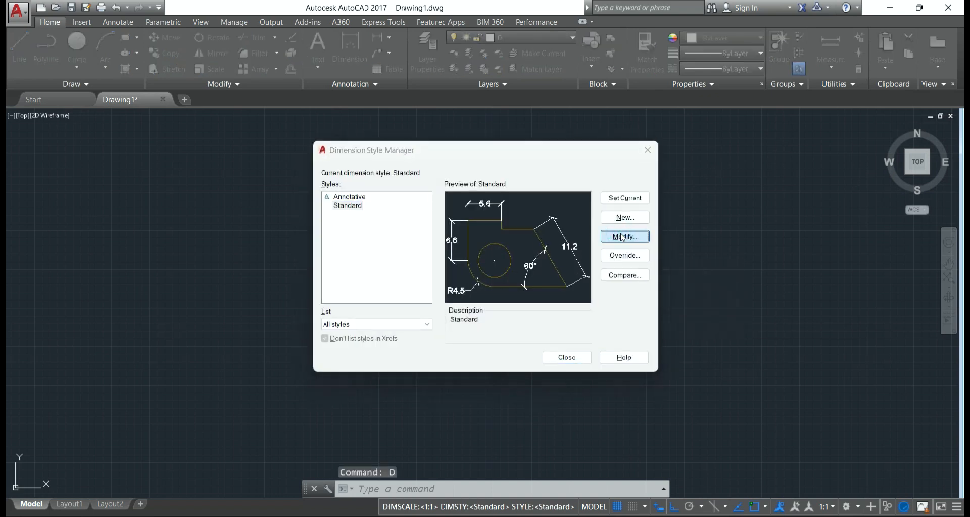
pyautogui.moveTo(546, 86); pyautogui.dragTo(381, 86)
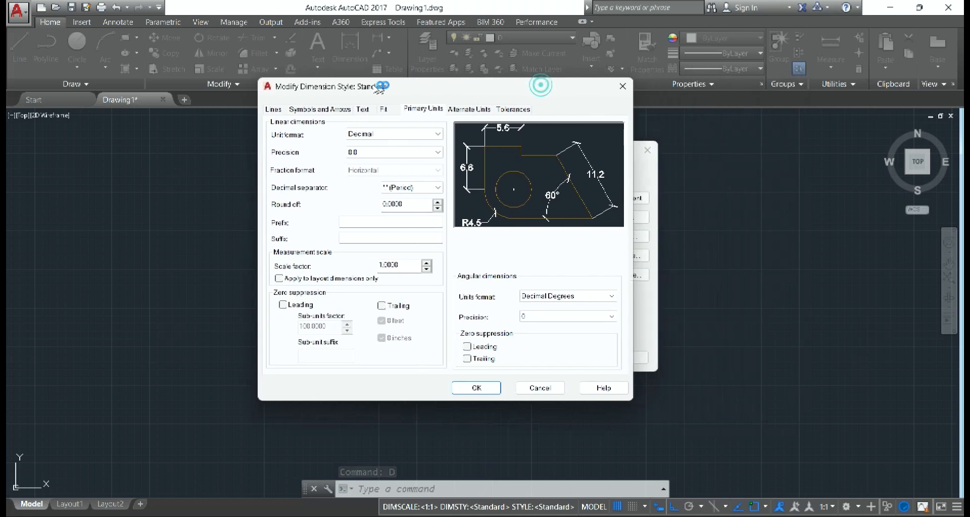
# Examine the Standard style's settings for lines, symbols and arrows, text, fit, primary units and alternate units
pyautogui.click(317, 113)
pyautogui.click(341, 113)
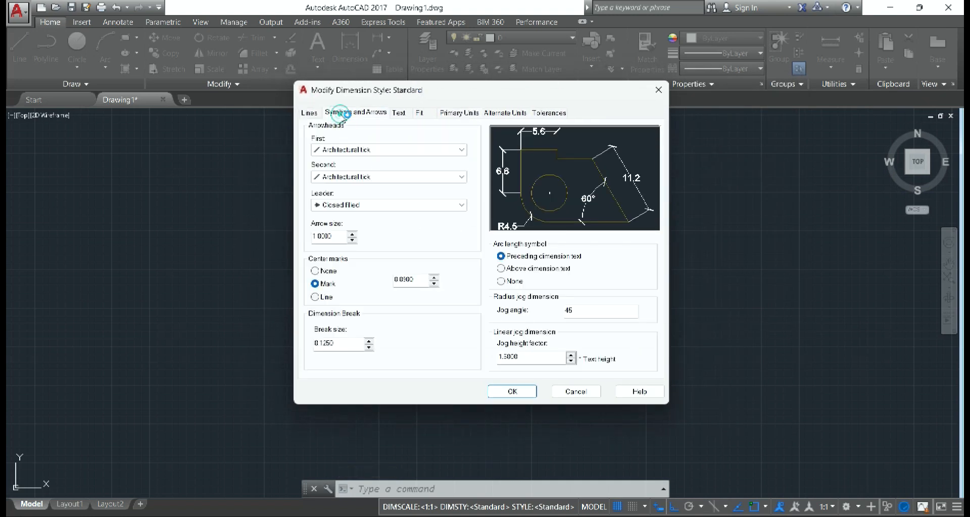
pyautogui.click(403, 115)
pyautogui.click(419, 113)
pyautogui.click(462, 113)
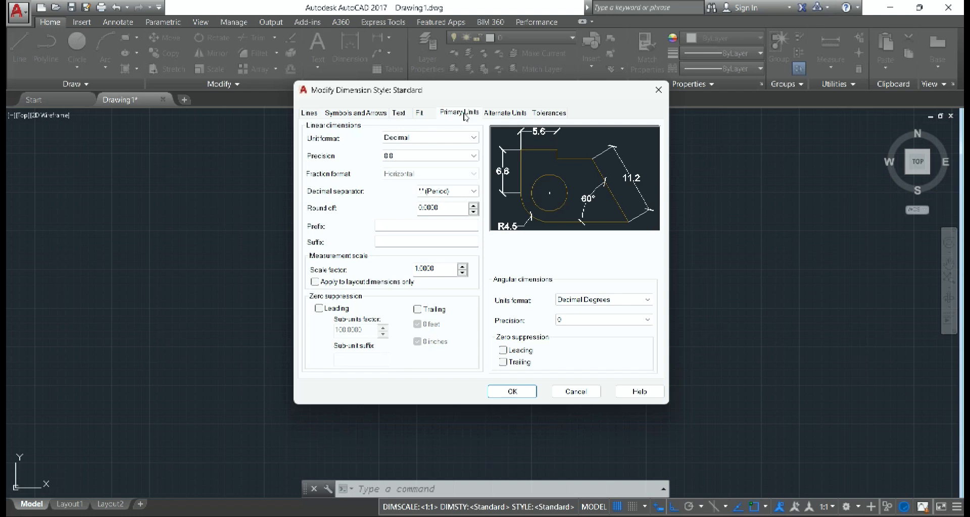
pyautogui.click(515, 114)
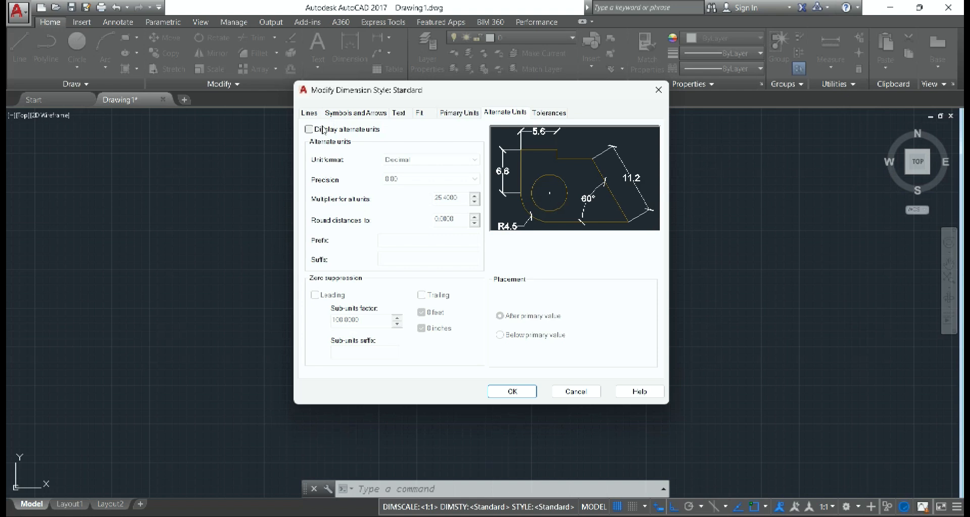
pyautogui.click(309, 113)
pyautogui.click(335, 112)
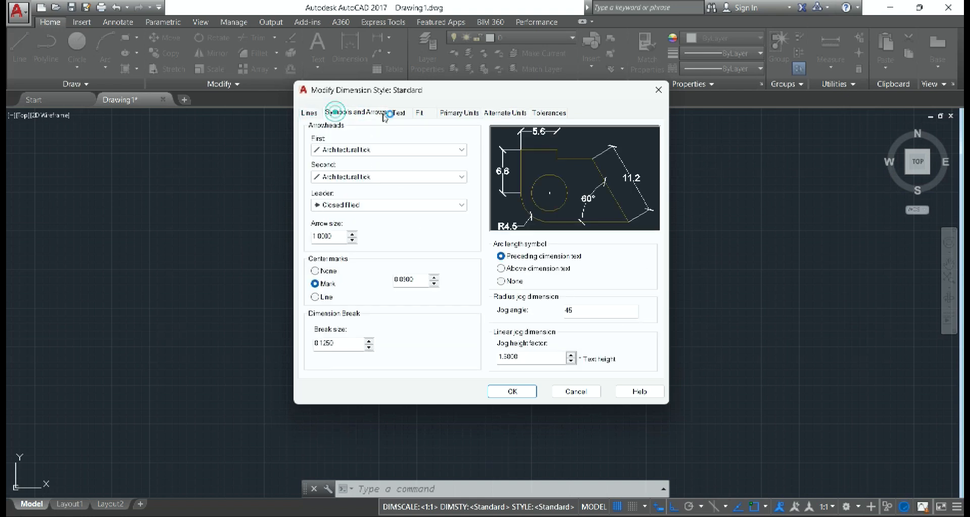
pyautogui.click(402, 112)
pyautogui.click(448, 114)
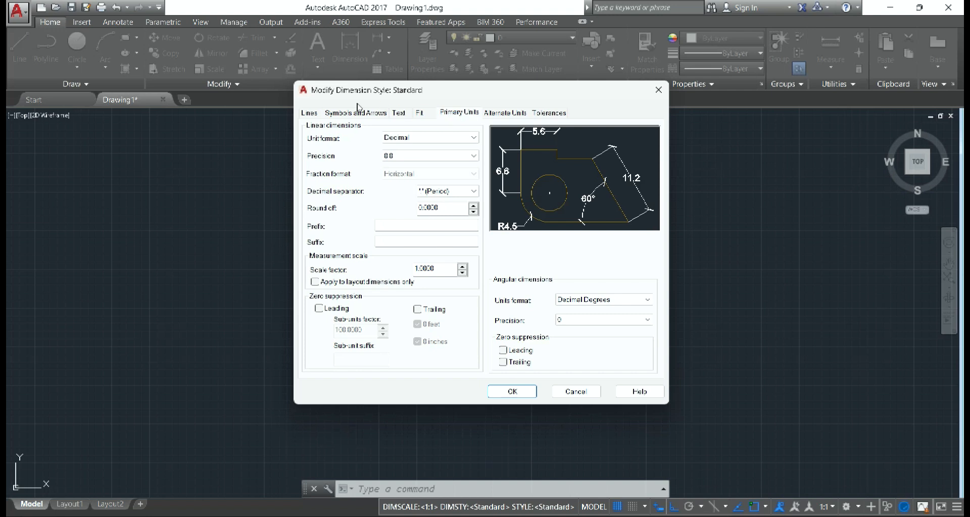
# Try suppressing both dimension lines and both extension lines, and clear all four suppressions again
pyautogui.click(310, 113)
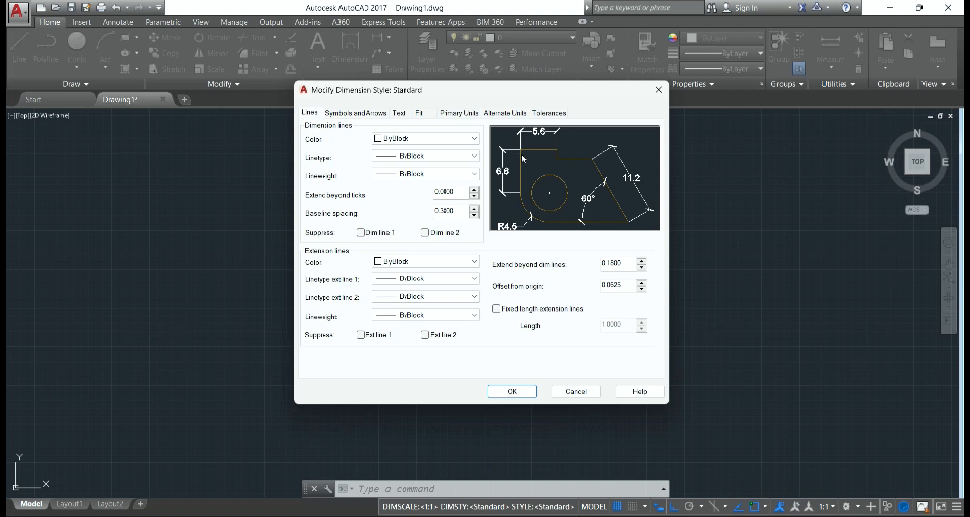
pyautogui.click(540, 137)
pyautogui.click(575, 158)
pyautogui.click(529, 153)
pyautogui.click(360, 232)
pyautogui.click(425, 232)
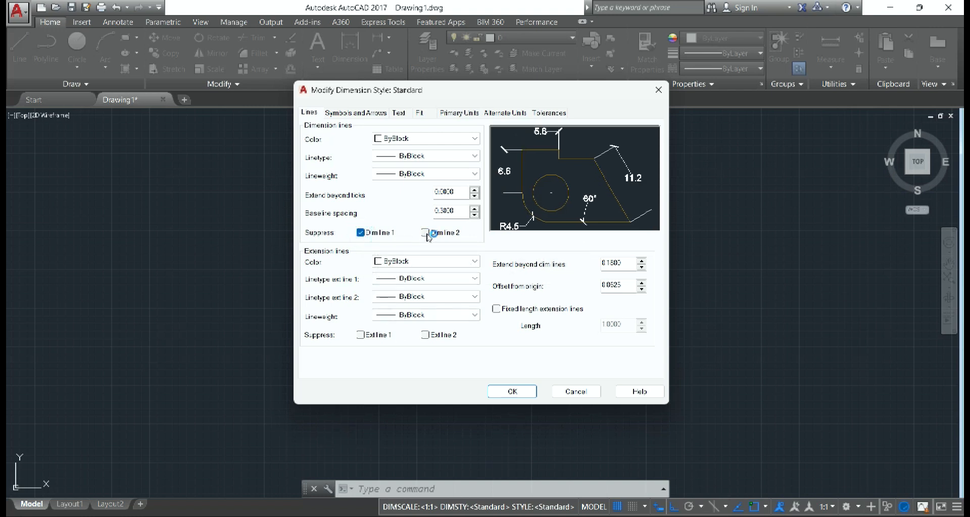
pyautogui.click(360, 335)
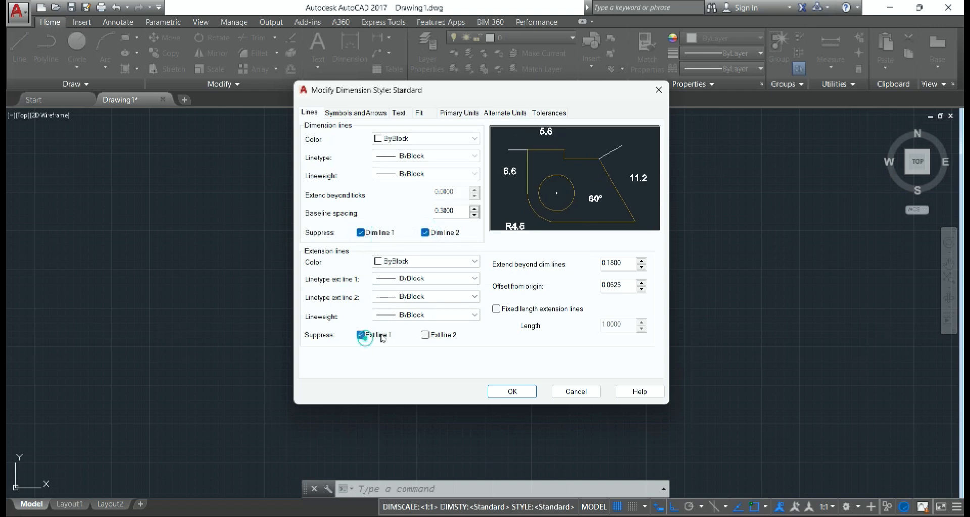
pyautogui.click(431, 337)
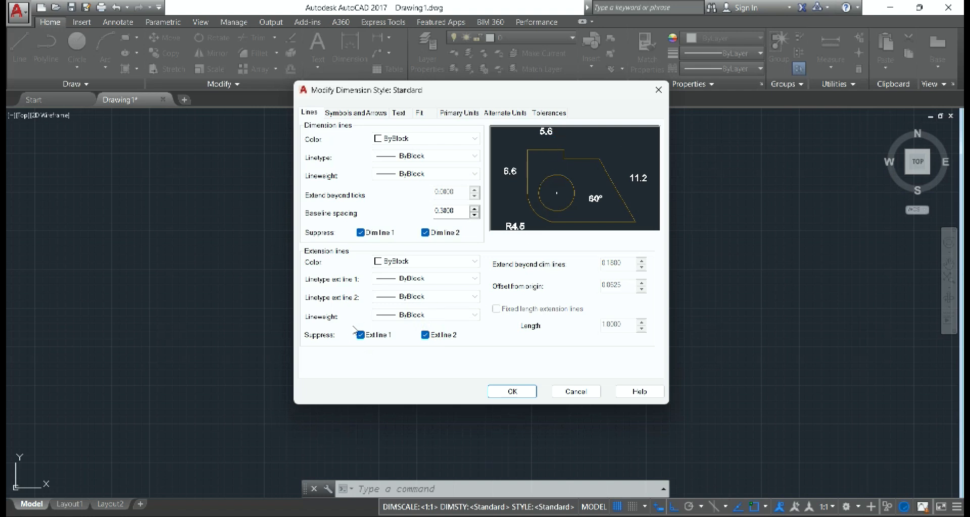
pyautogui.click(376, 336)
pyautogui.click(426, 337)
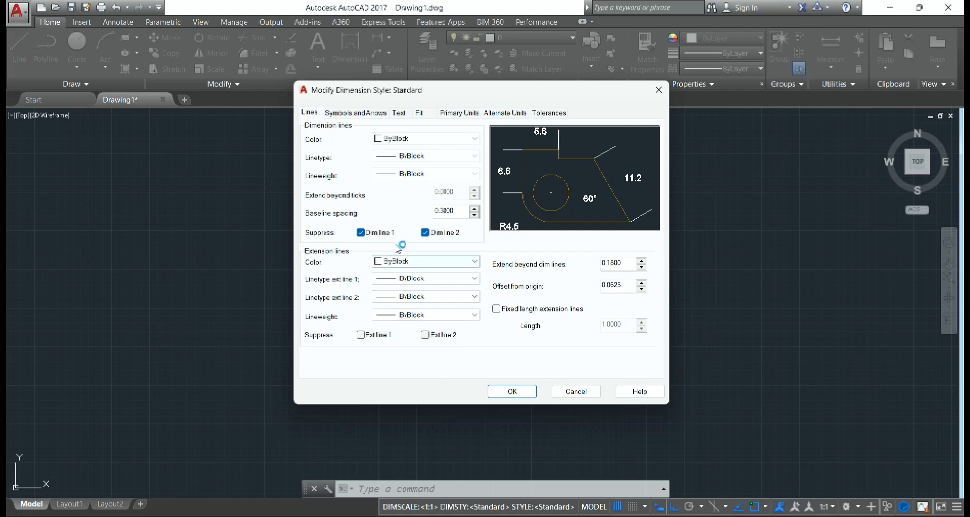
pyautogui.click(368, 233)
pyautogui.click(449, 232)
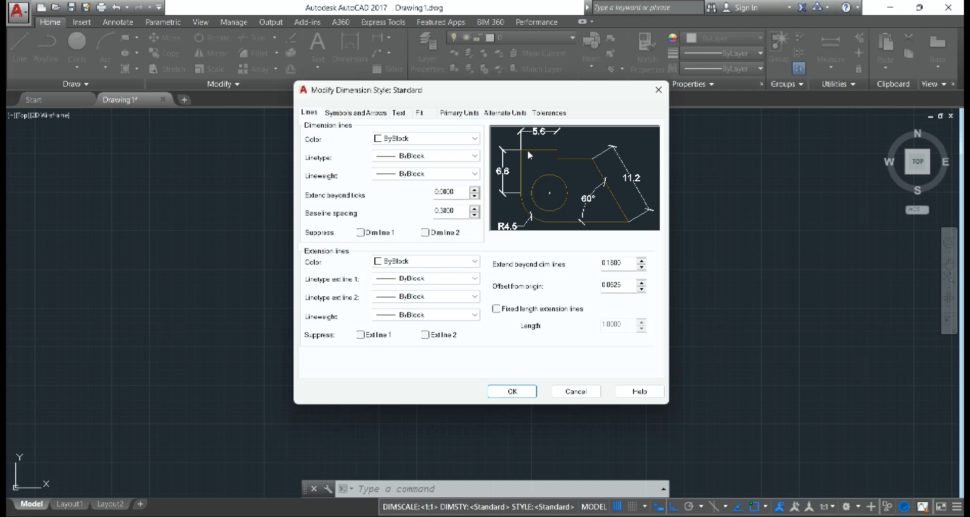
# Try suppressing only dimension lines 1 and 2, and turn both suppressions back off
pyautogui.click(380, 234)
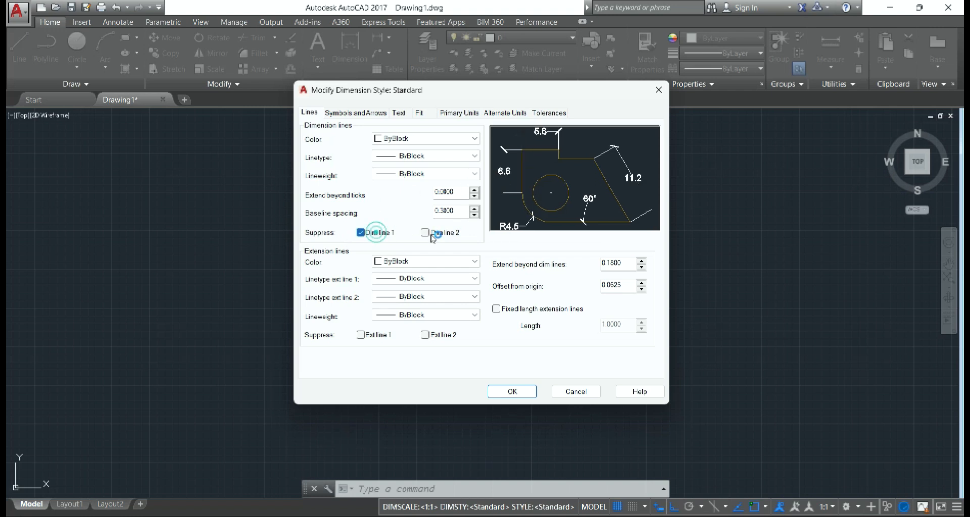
pyautogui.click(425, 233)
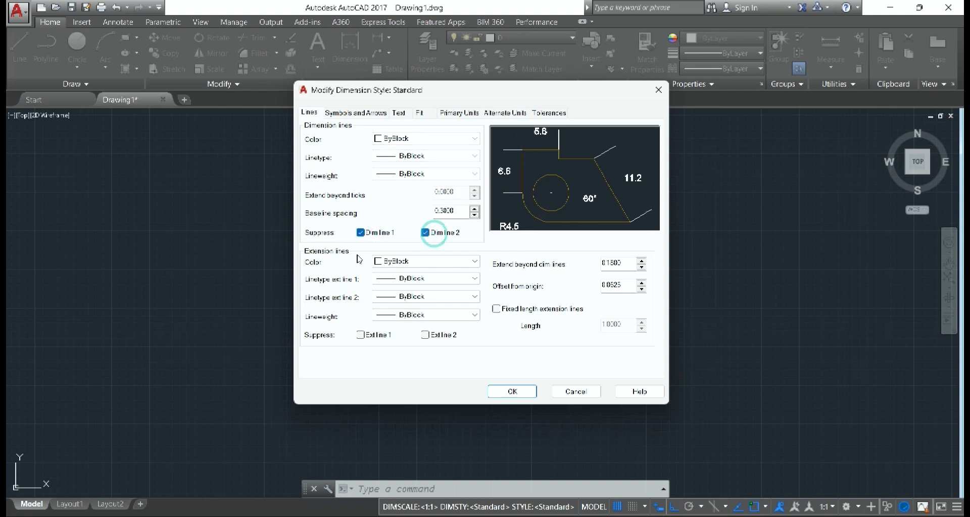
pyautogui.click(374, 233)
pyautogui.click(455, 234)
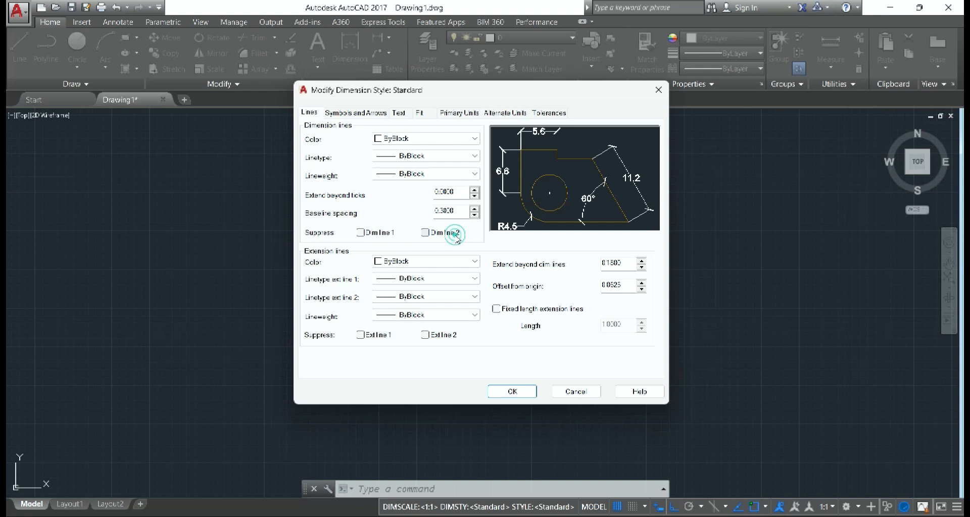
# Set the first and second arrowheads of the dimension style to Closed filled
pyautogui.click(368, 112)
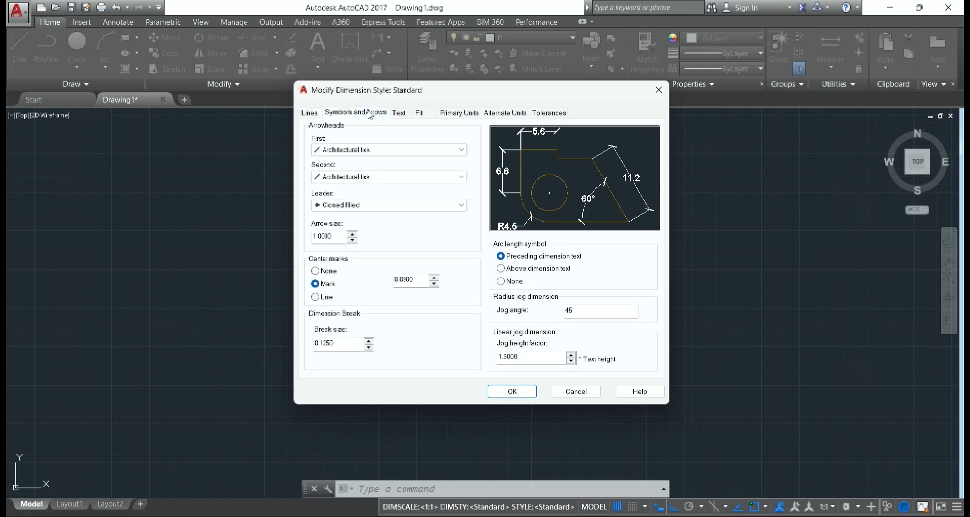
pyautogui.click(338, 149)
pyautogui.click(373, 151)
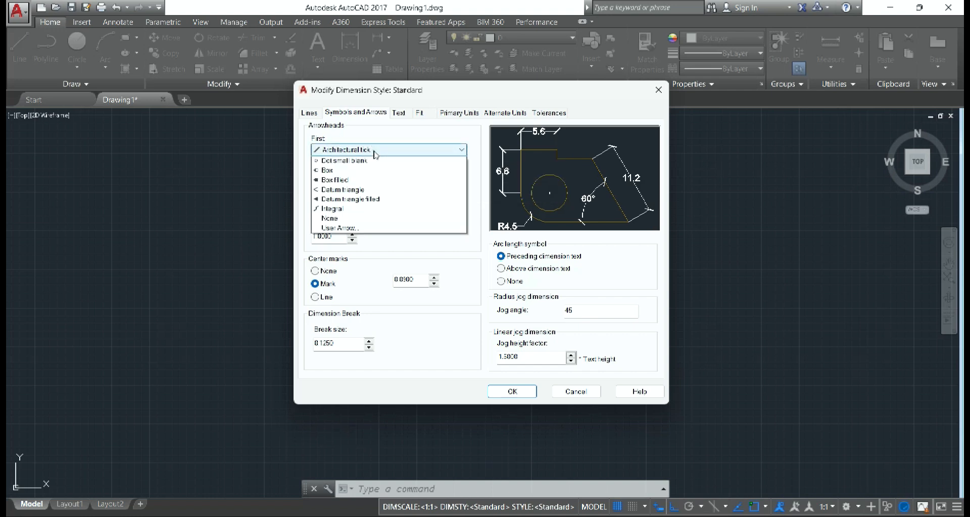
pyautogui.click(373, 150)
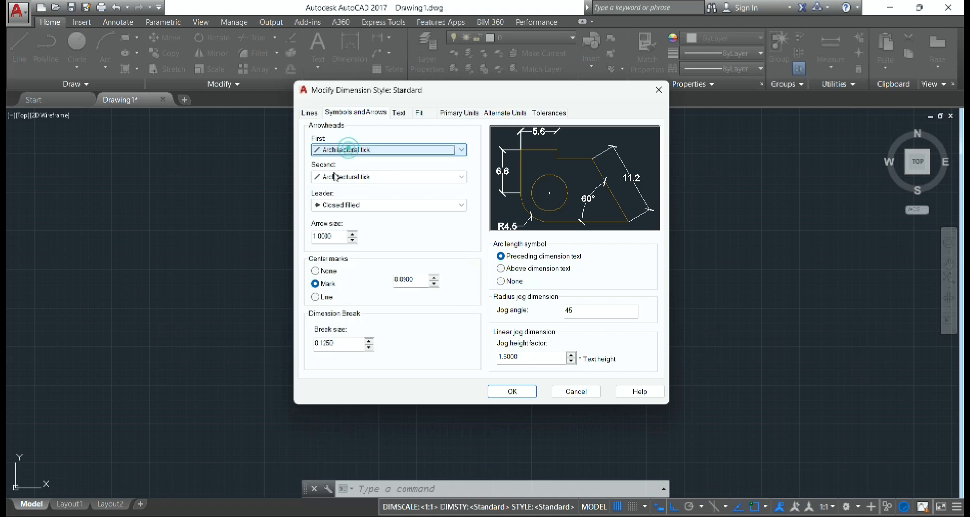
pyautogui.click(359, 151)
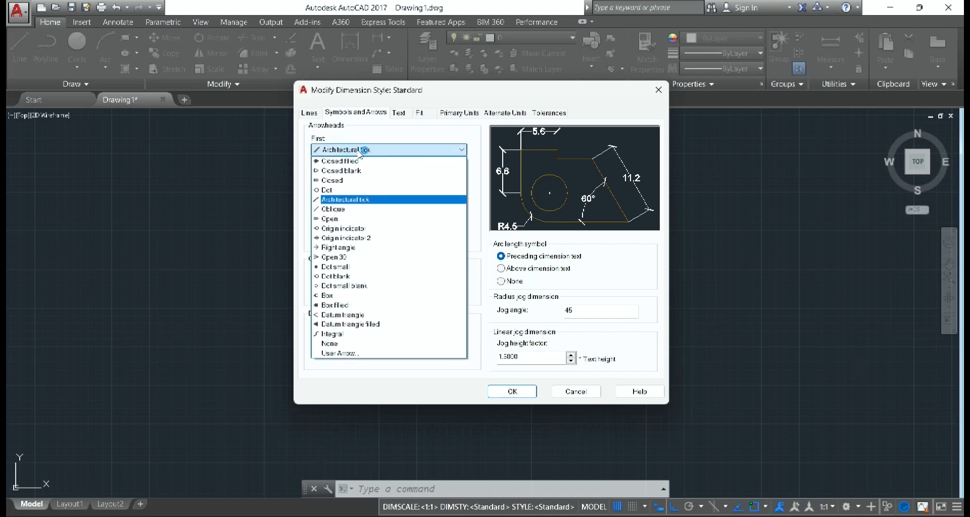
pyautogui.click(358, 161)
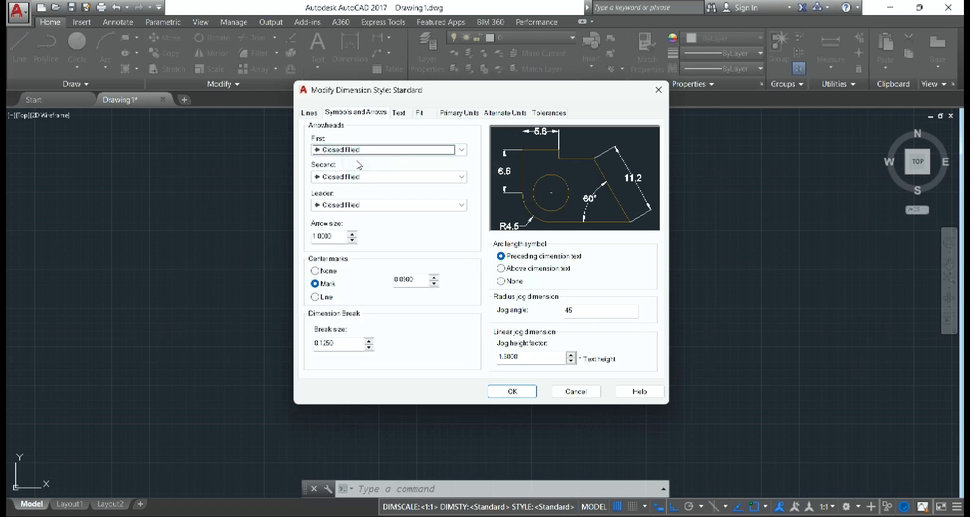
# Try Oblique for the first and second arrowheads, and return both to Closed filled
pyautogui.click(354, 150)
pyautogui.click(362, 209)
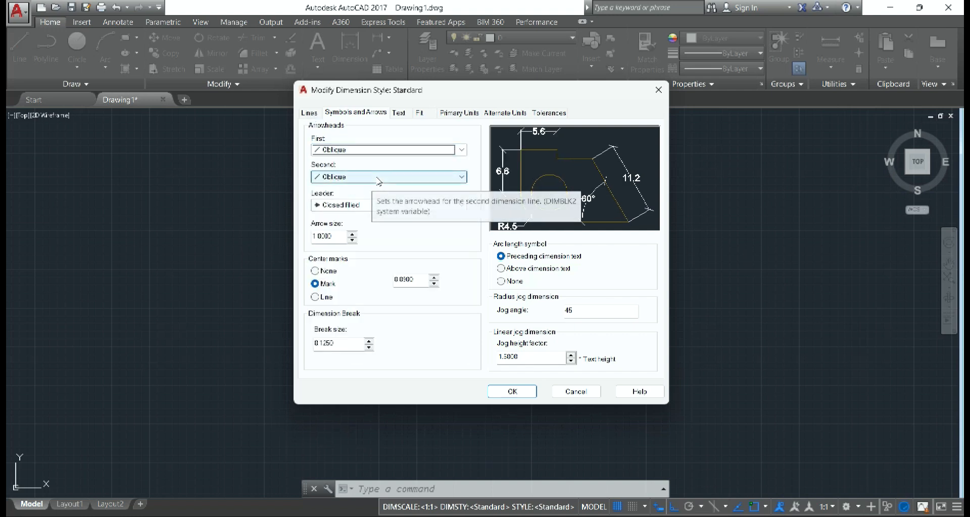
pyautogui.click(402, 150)
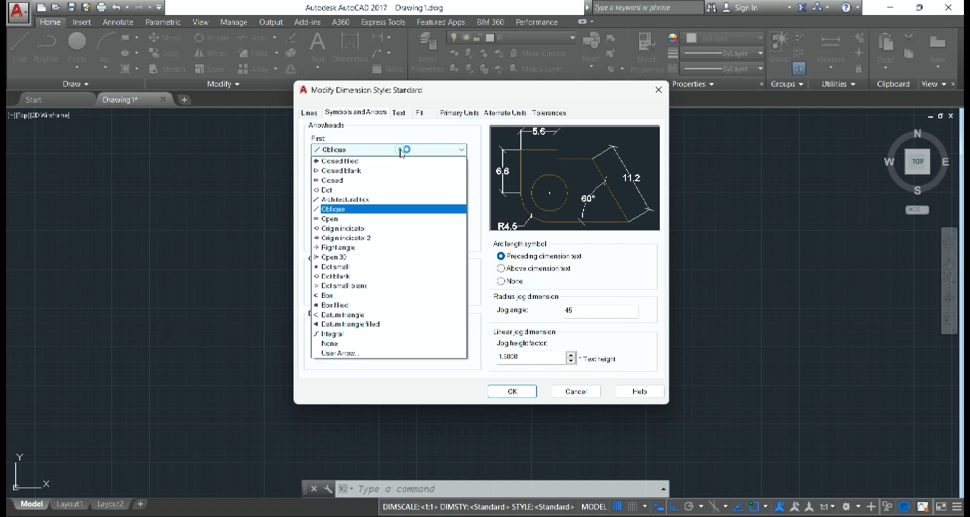
pyautogui.click(359, 161)
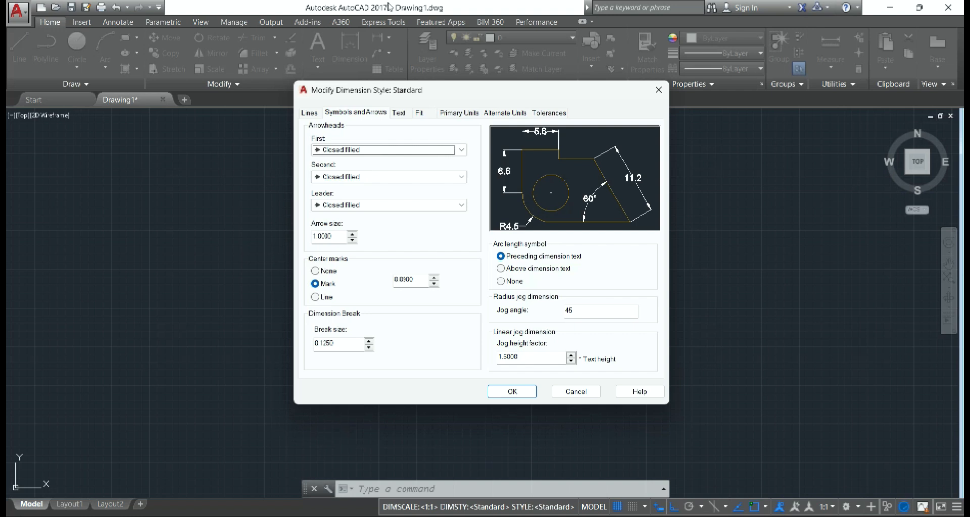
# Try an arrow size of 0.1800 for the dimension style, and set it back to 1
pyautogui.doubleClick(338, 236)
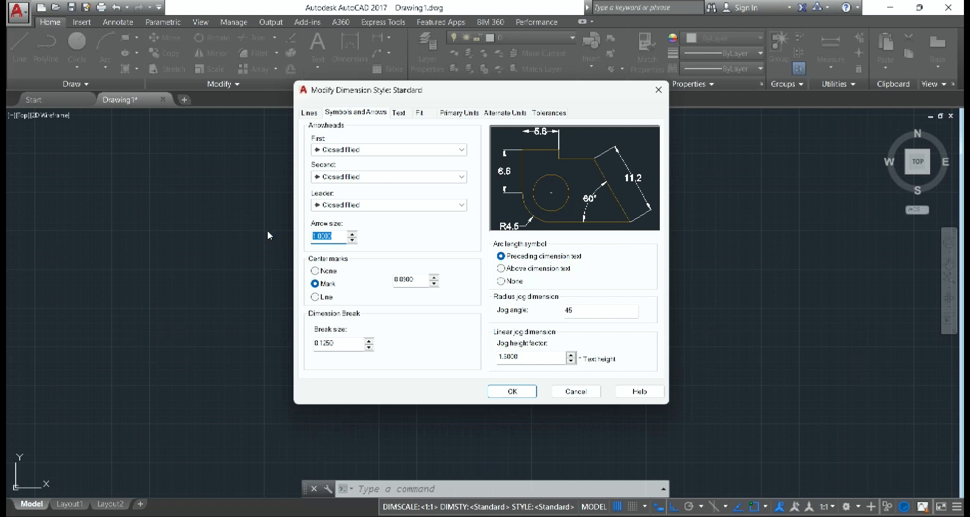
pyautogui.write('0.1800')
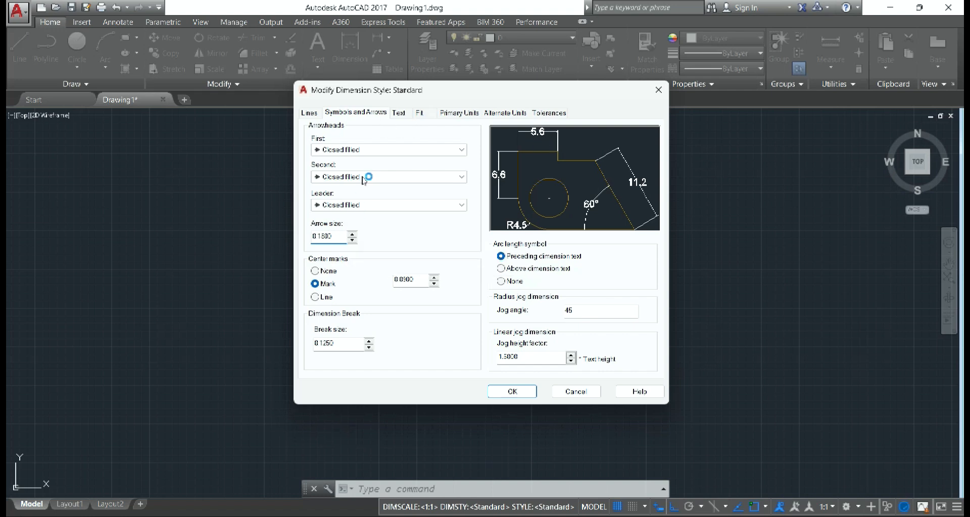
pyautogui.doubleClick(335, 237)
pyautogui.write('1')
pyautogui.click(534, 193)
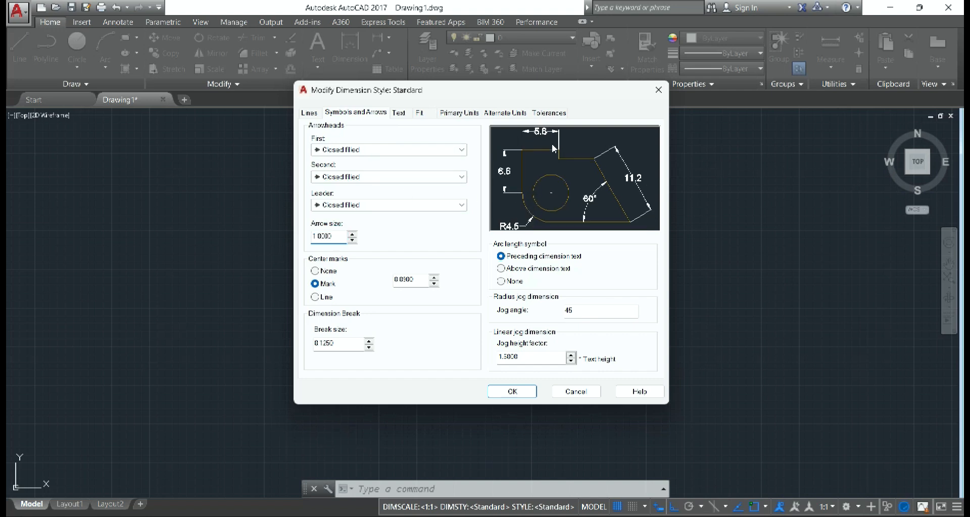
# Check the dimension text settings and set the arrow size to 0.8000
pyautogui.click(398, 113)
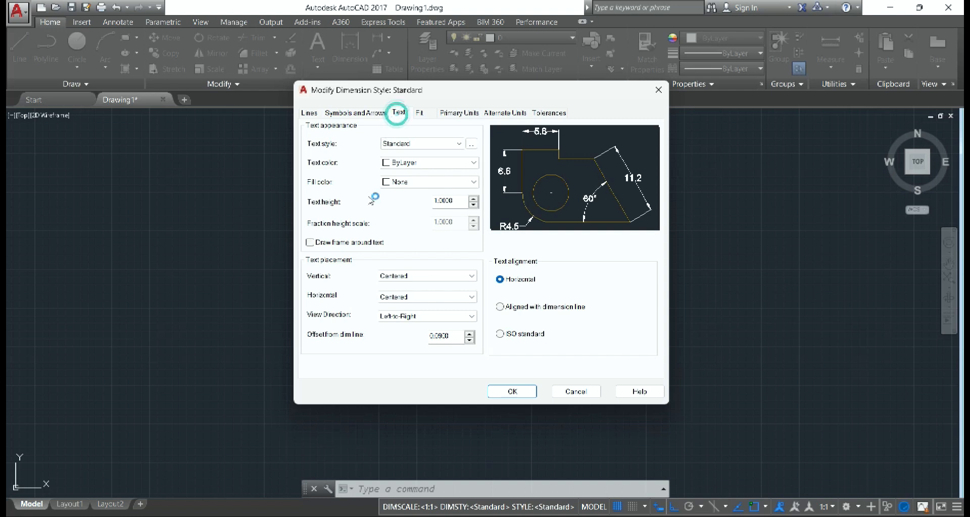
pyautogui.click(377, 115)
pyautogui.doubleClick(337, 239)
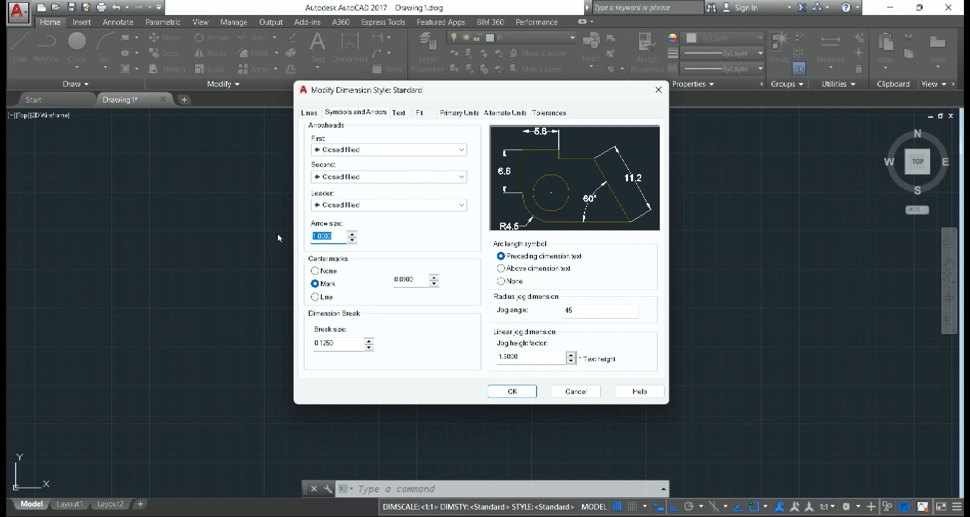
pyautogui.write('00.8000')
# Set the dimension text height to 0.8000 and the text color to Cyan
pyautogui.click(399, 113)
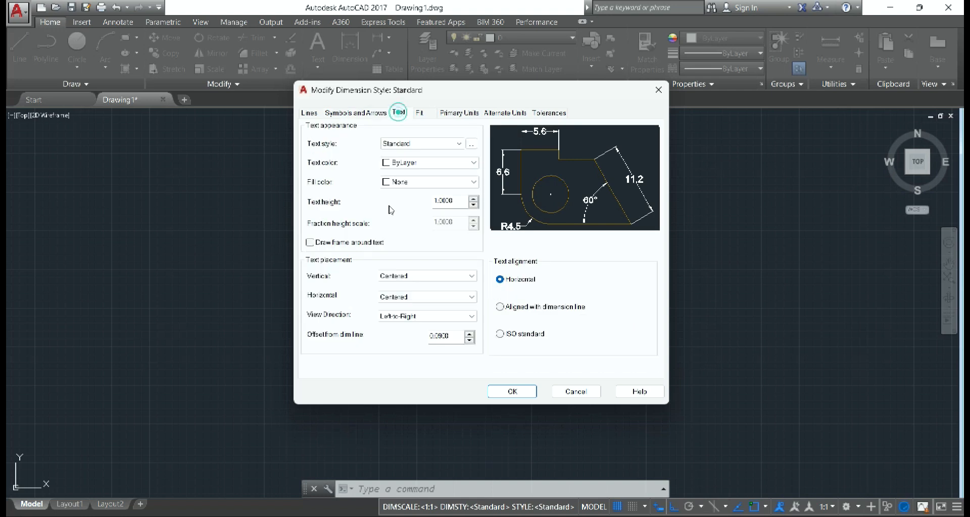
pyautogui.doubleClick(453, 203)
pyautogui.write('0.8000')
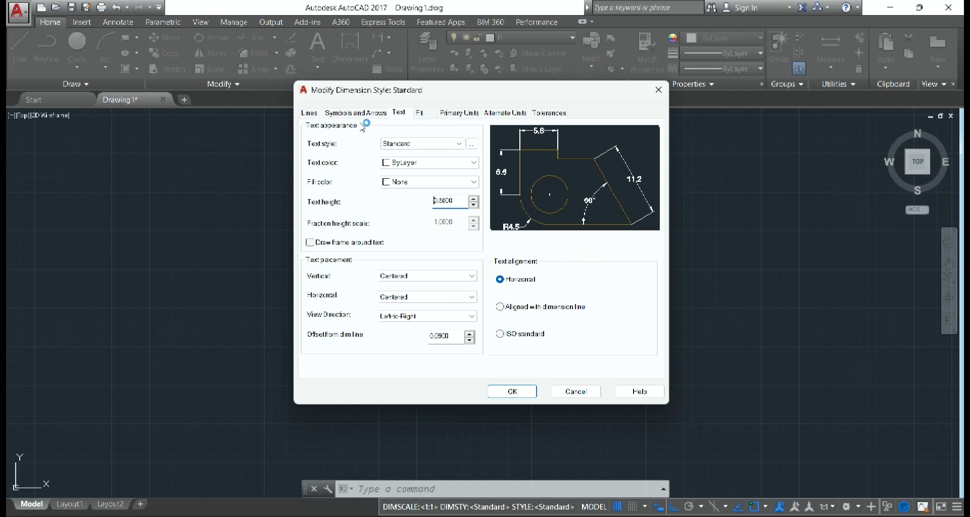
pyautogui.click(396, 164)
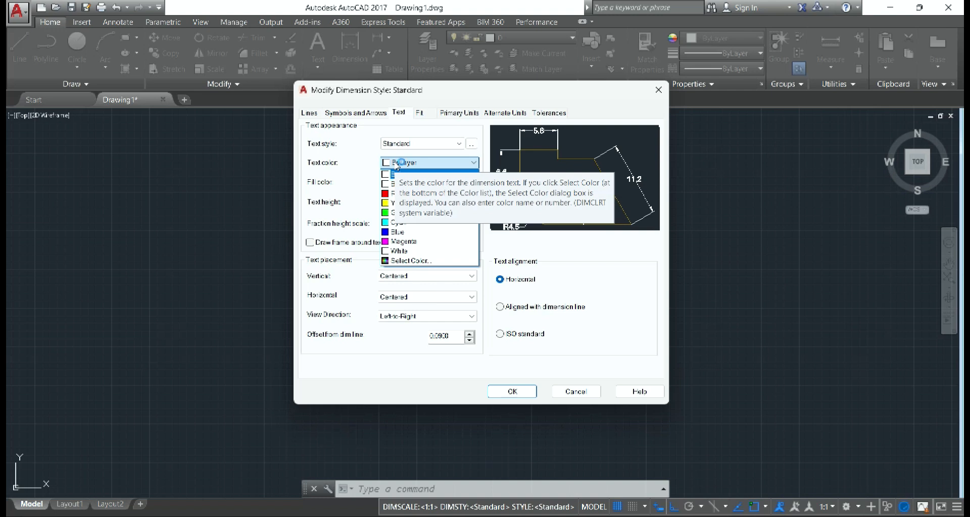
pyautogui.click(397, 222)
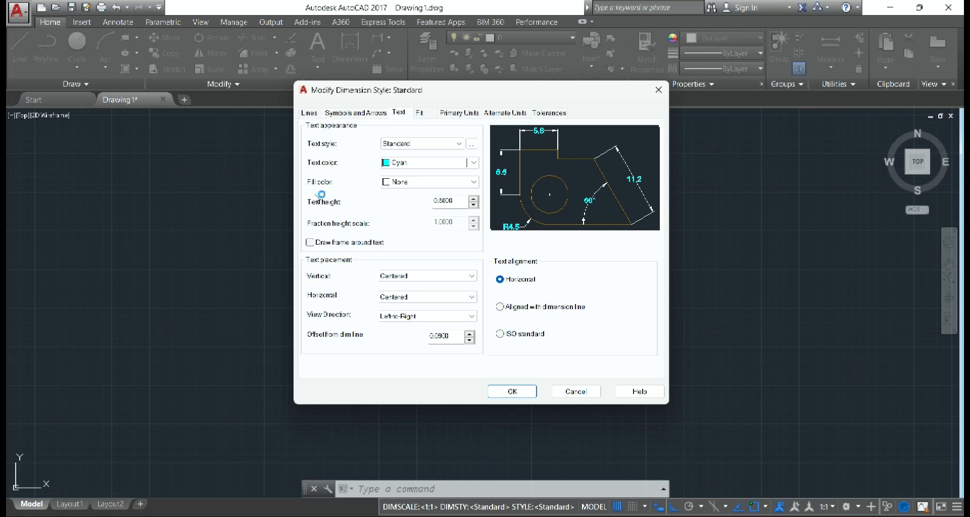
# Try Red as the dimension text color with a Green fill color
pyautogui.click(415, 162)
pyautogui.click(418, 191)
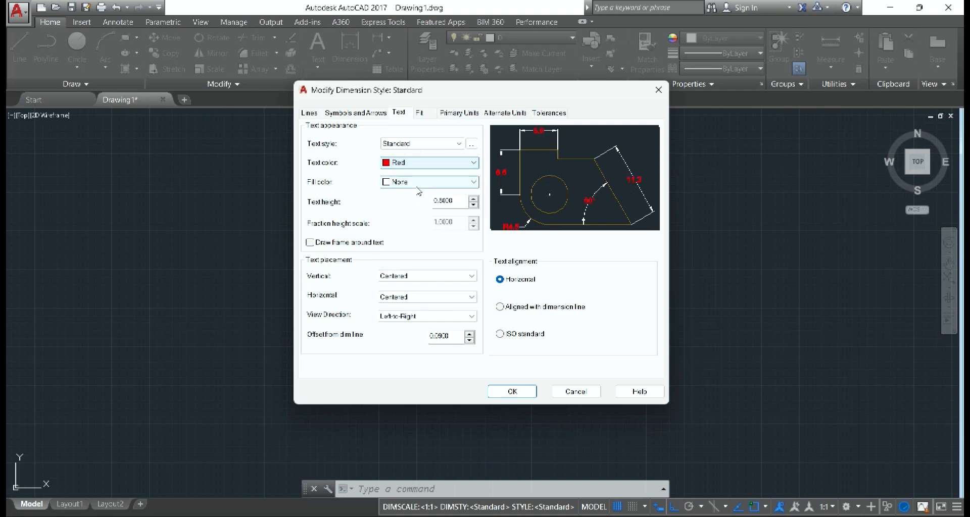
pyautogui.click(418, 182)
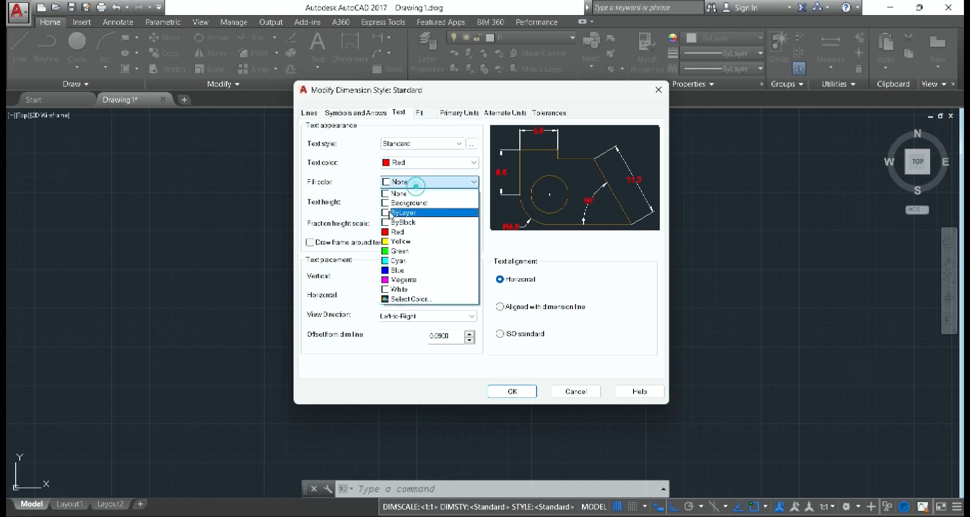
pyautogui.click(400, 251)
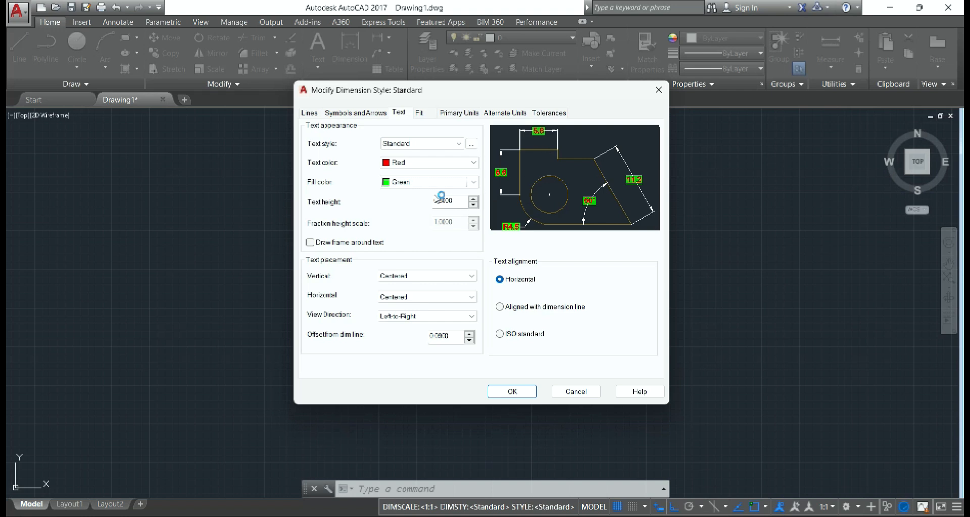
# Return the dimension text's fill color to None and set its text color to ByLayer
pyautogui.click(412, 183)
pyautogui.click(412, 194)
pyautogui.click(402, 162)
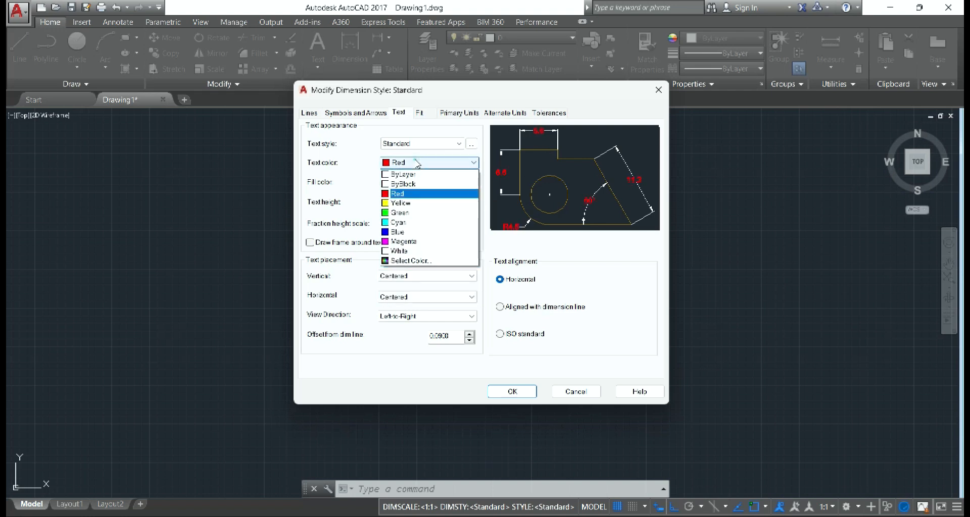
pyautogui.click(396, 173)
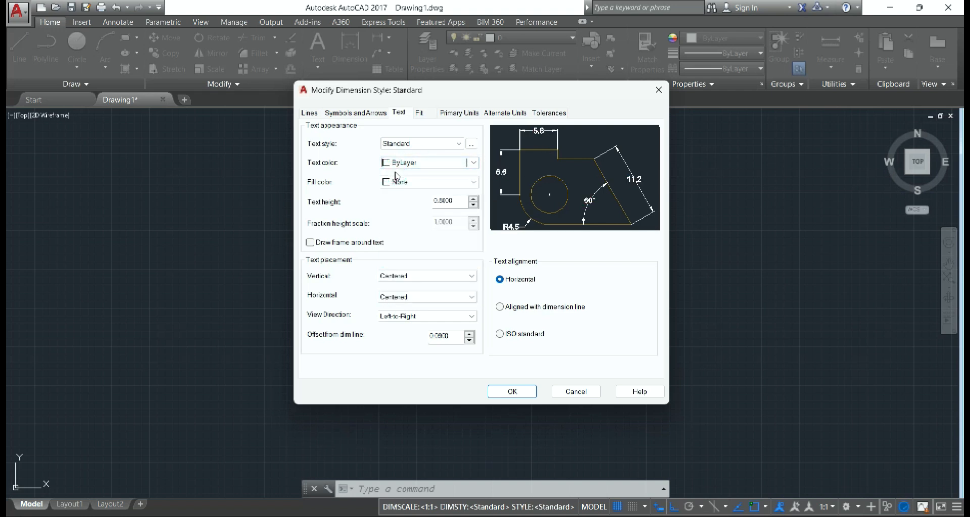
# Try the Above, Outside, JIS and Below vertical text placements, and return the vertical placement to Centered
pyautogui.click(348, 285)
pyautogui.click(398, 276)
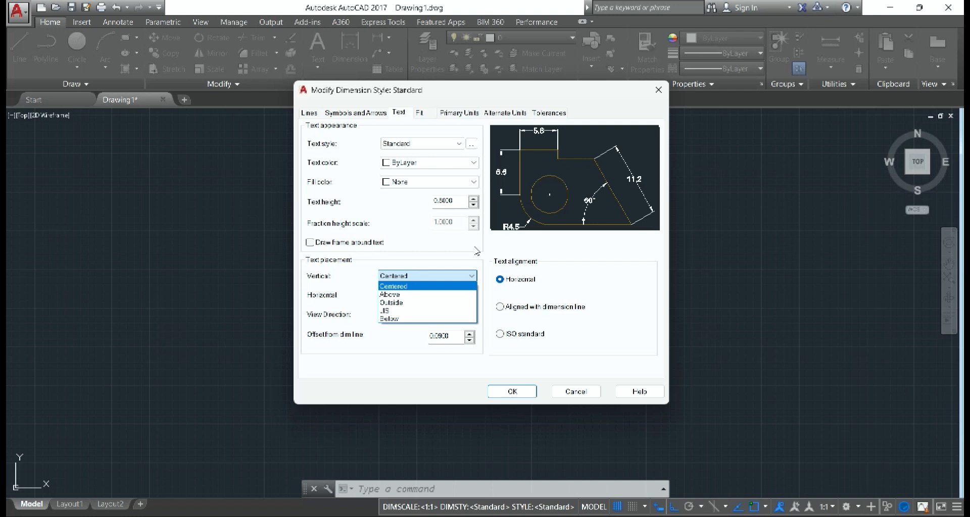
pyautogui.click(425, 295)
pyautogui.click(426, 298)
pyautogui.click(419, 268)
pyautogui.click(413, 303)
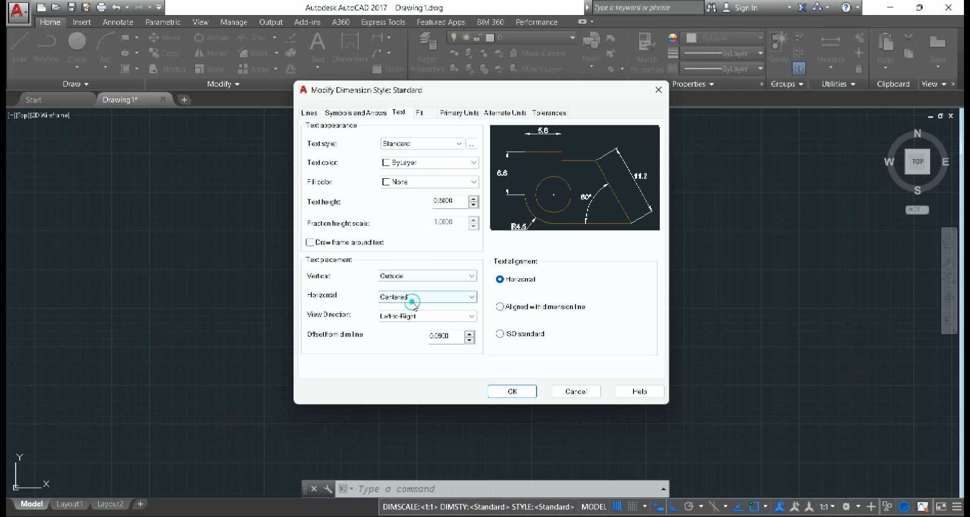
pyautogui.click(412, 278)
pyautogui.click(401, 309)
pyautogui.click(411, 277)
pyautogui.click(391, 319)
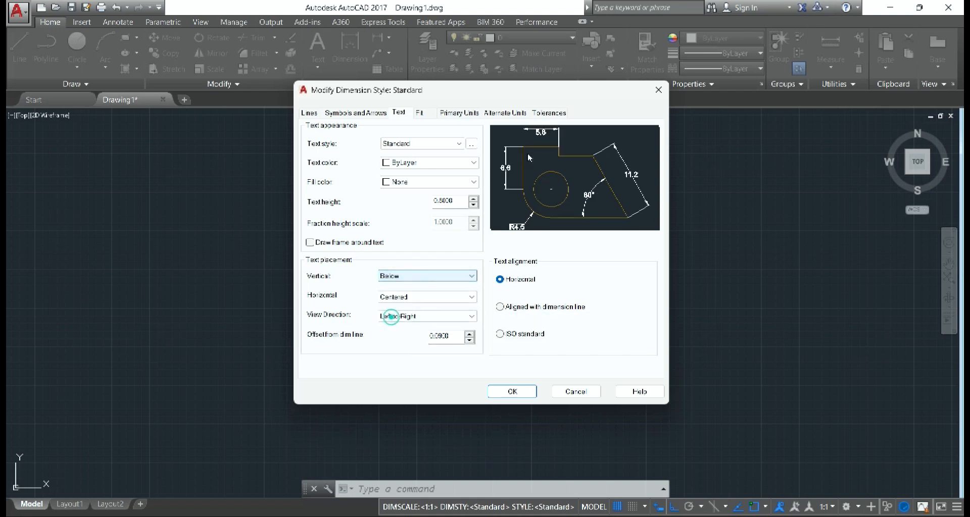
pyautogui.click(438, 277)
pyautogui.click(428, 287)
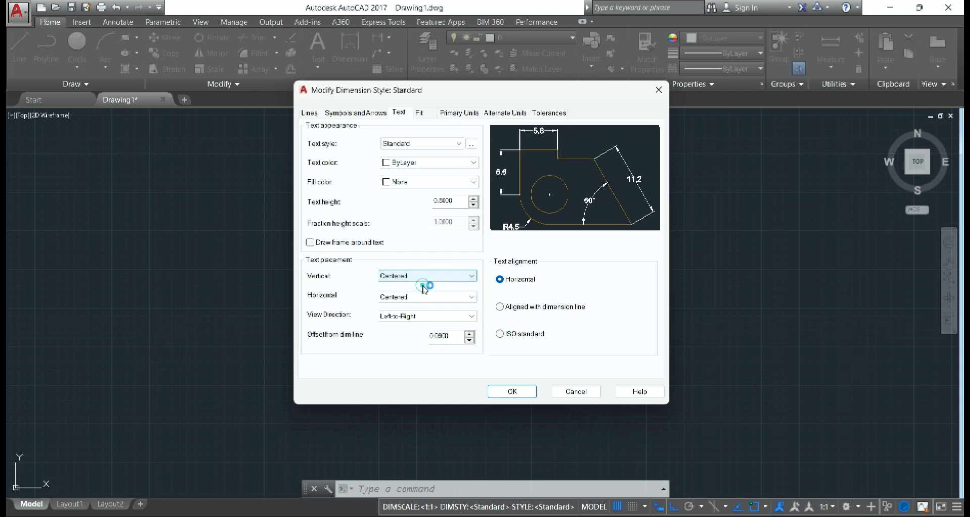
# Try At Ext Line 1 for the horizontal text placement, and return it to Centered
pyautogui.click(406, 297)
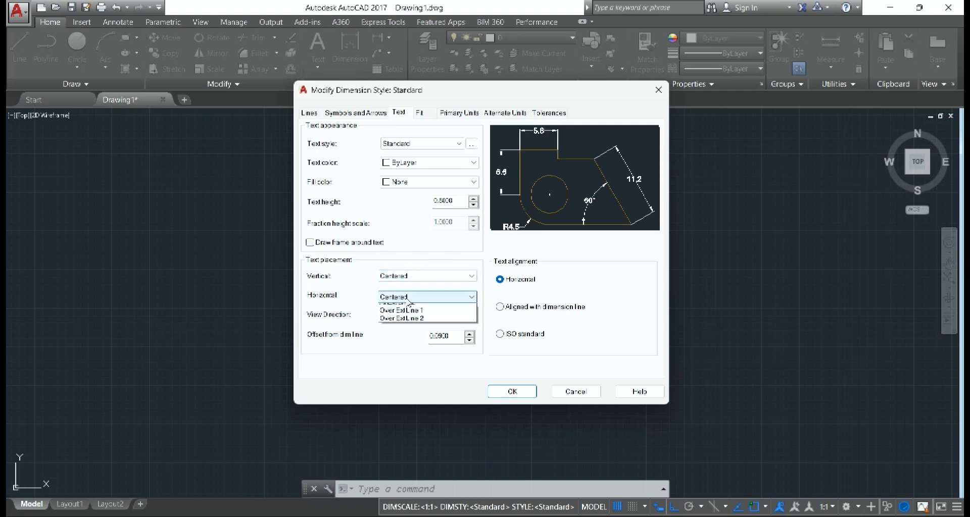
pyautogui.click(403, 332)
pyautogui.click(428, 298)
pyautogui.click(411, 315)
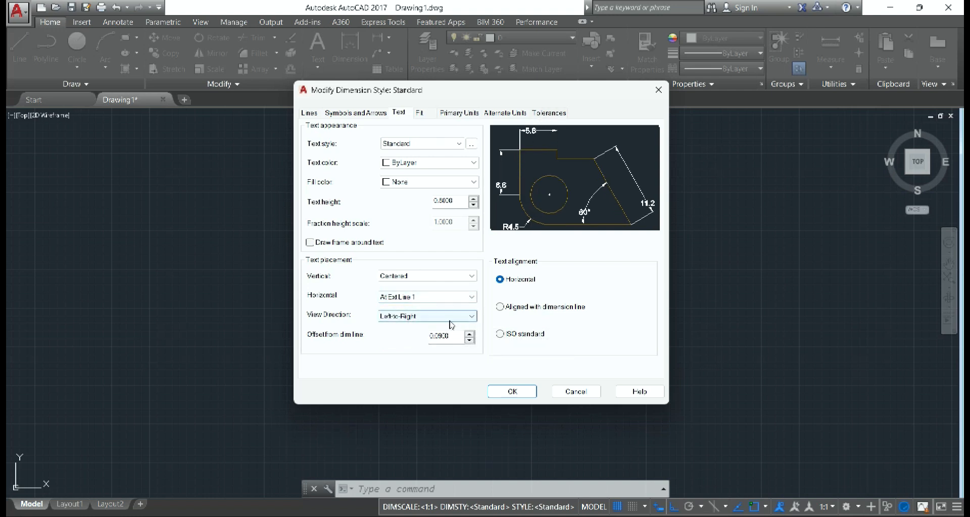
pyautogui.click(446, 305)
pyautogui.click(424, 305)
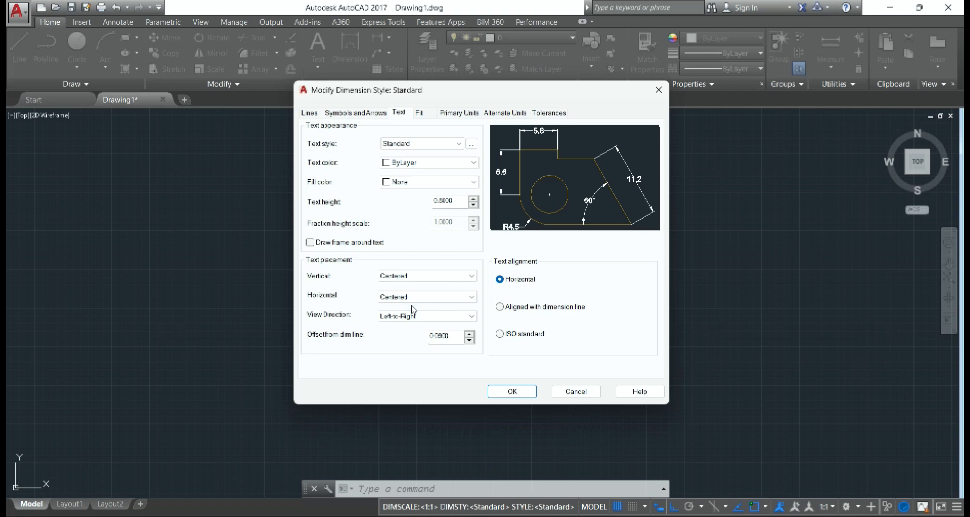
# Check the dimension style's fit options and its primary units settings
pyautogui.click(419, 114)
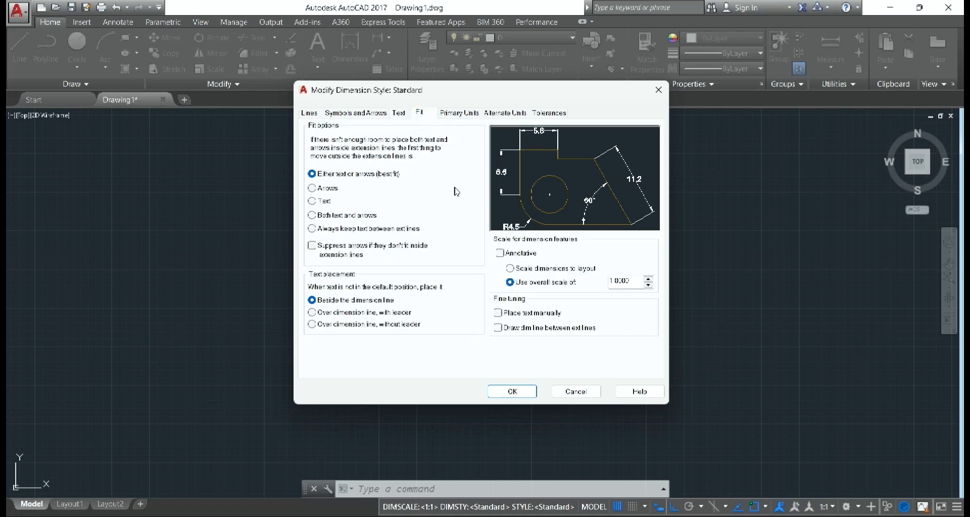
pyautogui.click(465, 114)
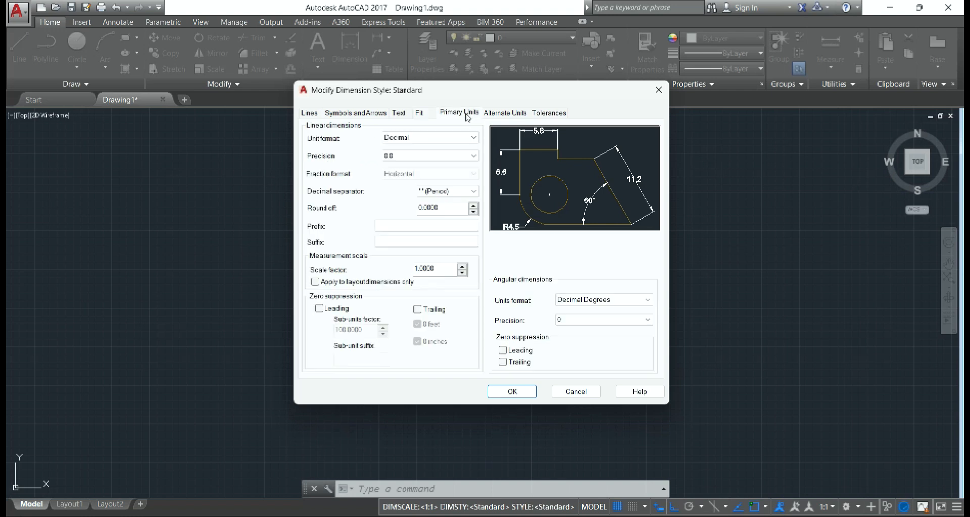
pyautogui.click(467, 115)
pyautogui.click(467, 116)
pyautogui.click(467, 116)
# Check the unit formats for linear dimensions, keep Decimal, and set the precision to 0.0000
pyautogui.click(454, 137)
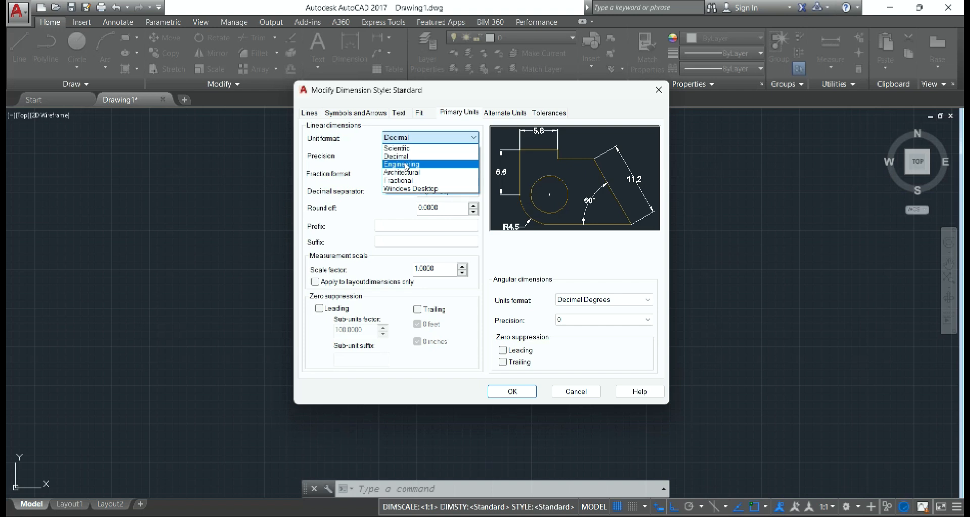
pyautogui.click(453, 112)
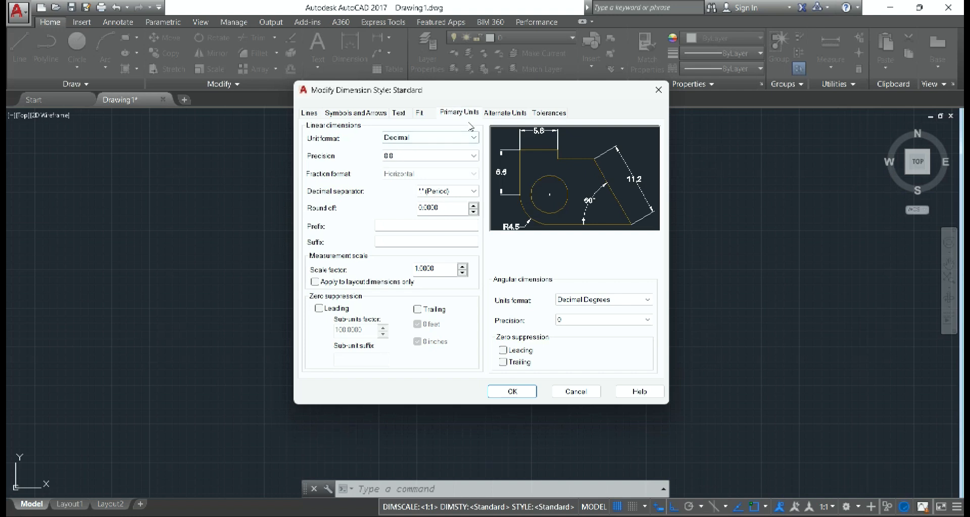
pyautogui.click(384, 156)
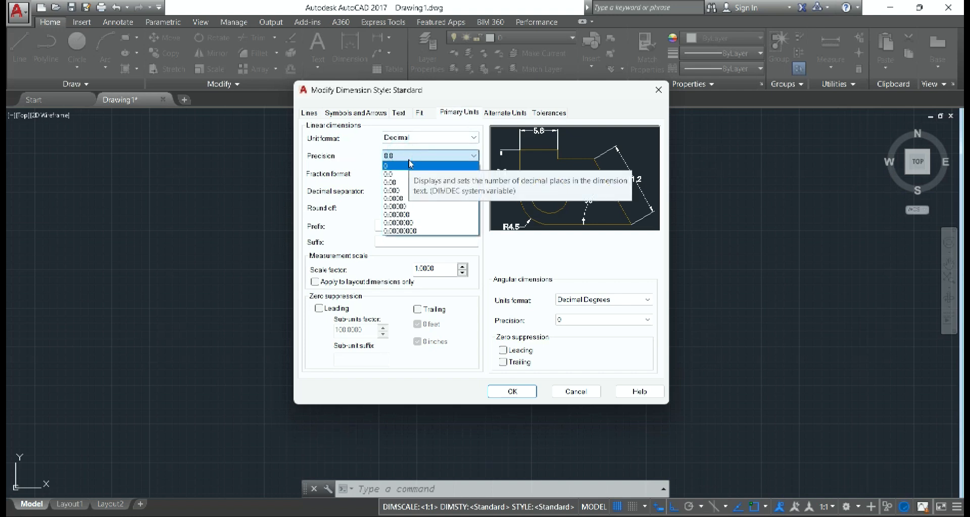
pyautogui.click(393, 197)
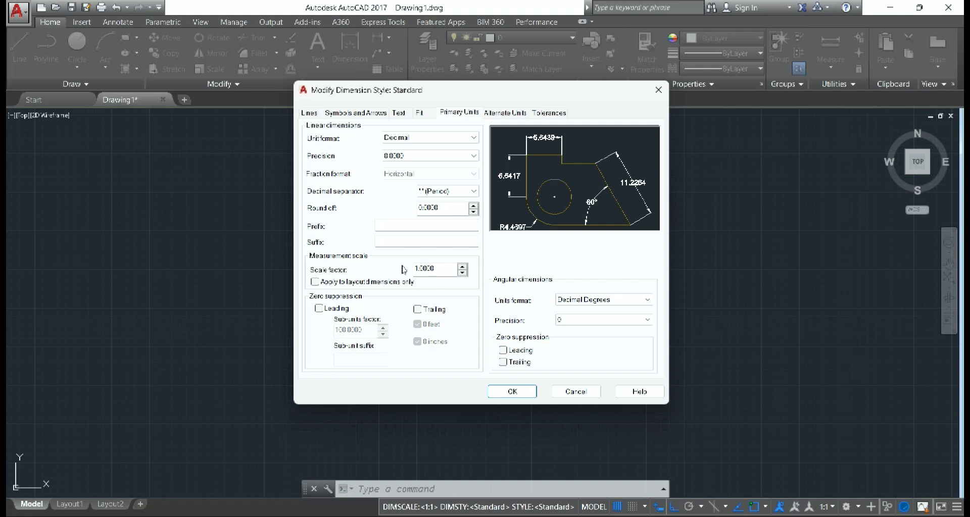
# Try measurement scale factors of 2 and 0.5 for the linear dimensions, and set the factor back to 1
pyautogui.moveTo(441, 272); pyautogui.dragTo(402, 284)
pyautogui.write('2')
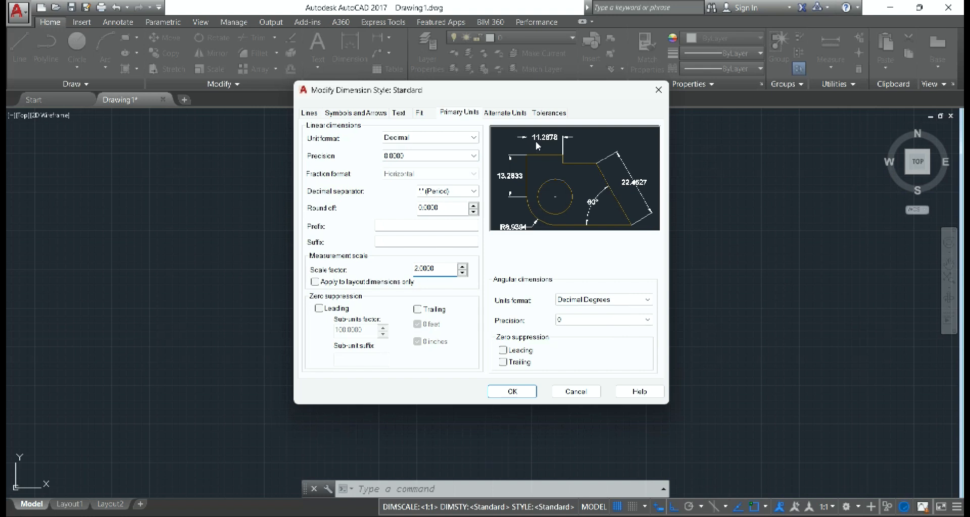
pyautogui.moveTo(447, 268); pyautogui.dragTo(393, 283)
pyautogui.write('1')
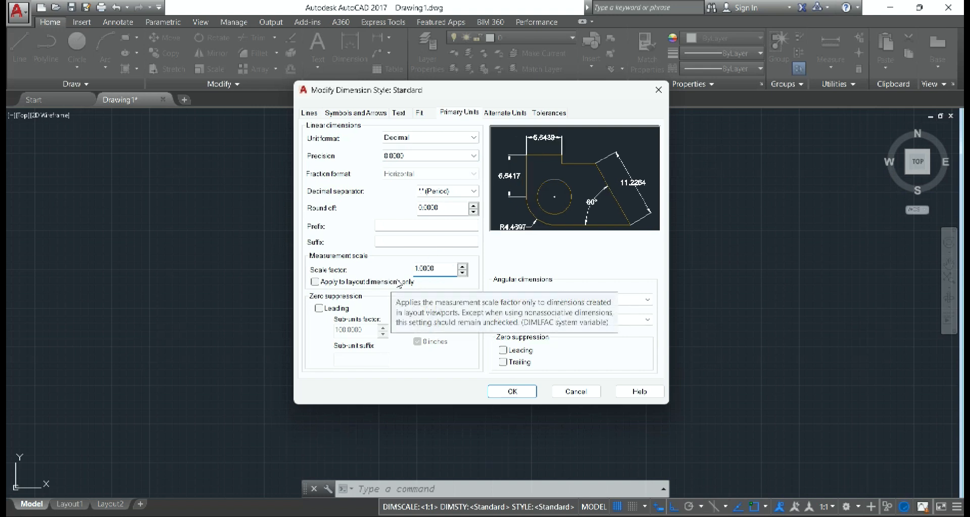
pyautogui.doubleClick(437, 267)
pyautogui.write('0.5')
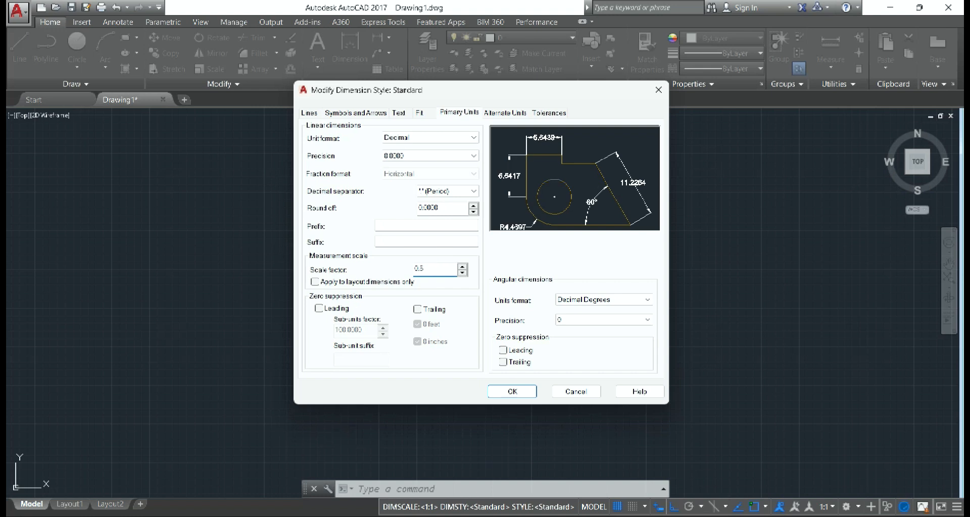
pyautogui.doubleClick(429, 268)
pyautogui.write('1')
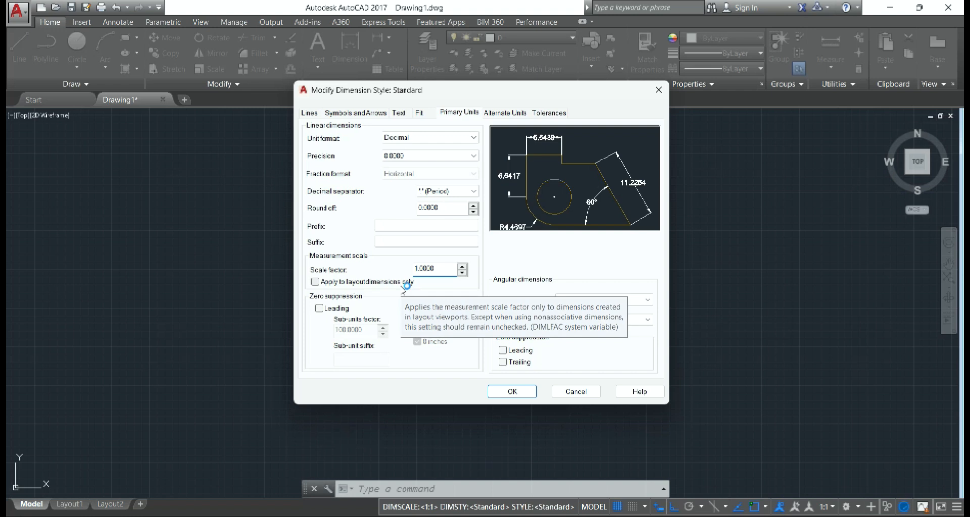
# Enable the display of alternate units in the dimension style and return to its line settings
pyautogui.click(506, 112)
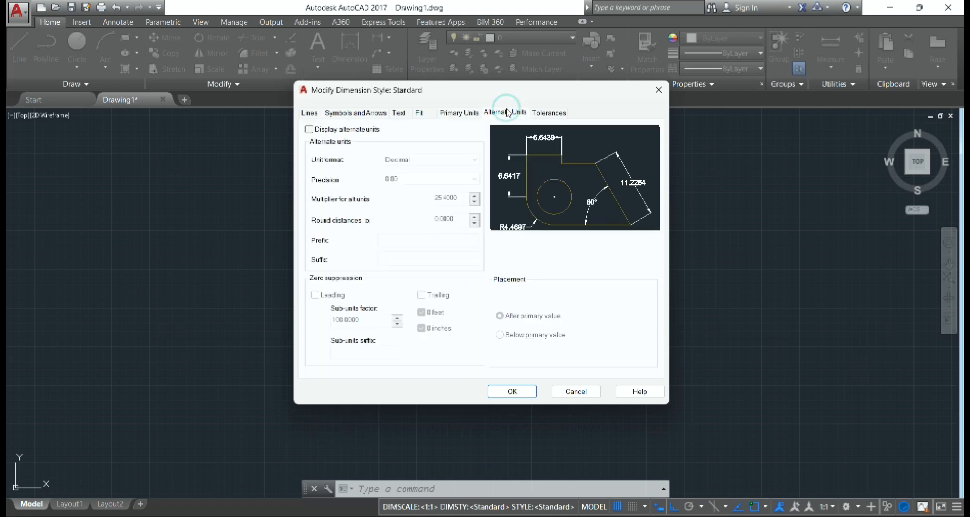
pyautogui.click(340, 132)
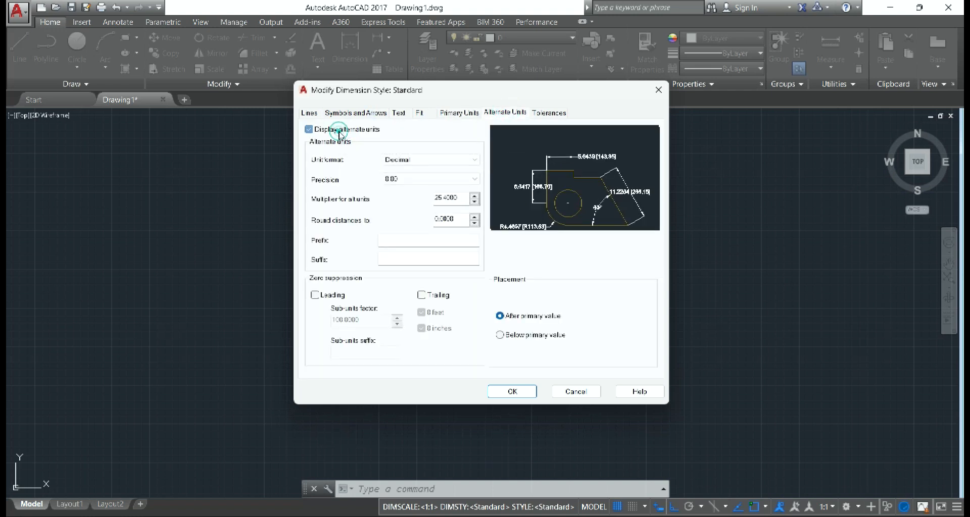
pyautogui.click(461, 159)
pyautogui.click(458, 159)
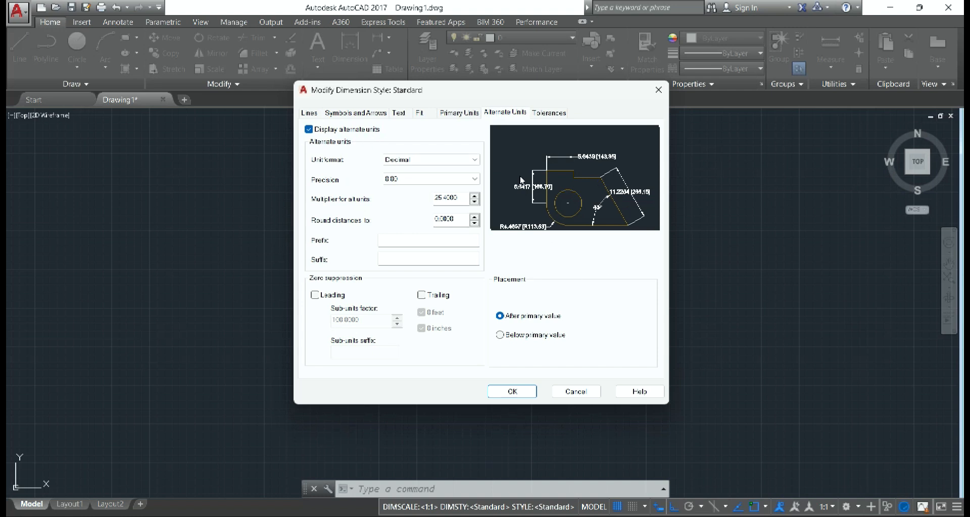
pyautogui.click(319, 113)
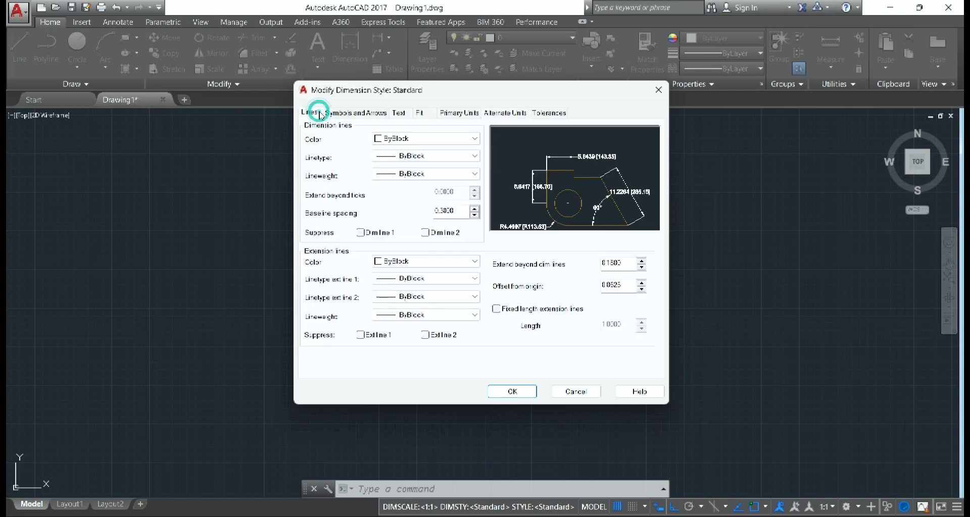